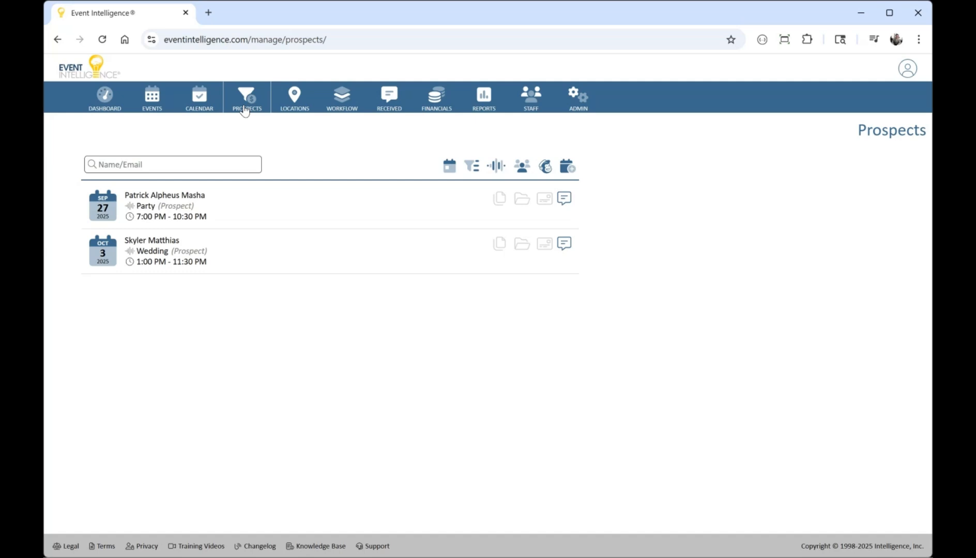
# Open a blank Create Prospect form, look over its event and client fields, and close it without saving
pyautogui.click(152, 102)
pyautogui.click(152, 101)
pyautogui.click(569, 172)
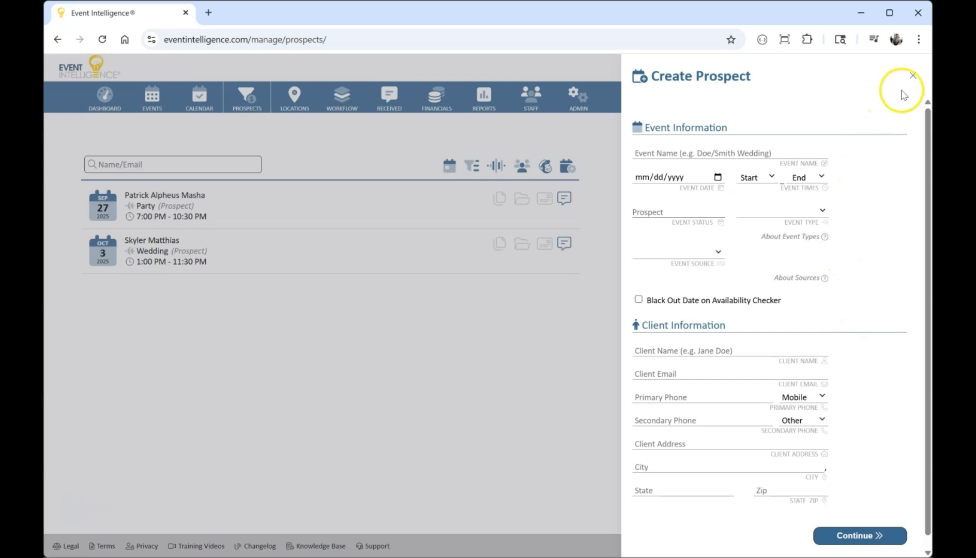
pyautogui.click(914, 78)
# Open the October 3, 2025 wedding prospect, review its details, location, financials and notes, and close the record
pyautogui.click(154, 241)
pyautogui.scroll(-4, 687, 267)
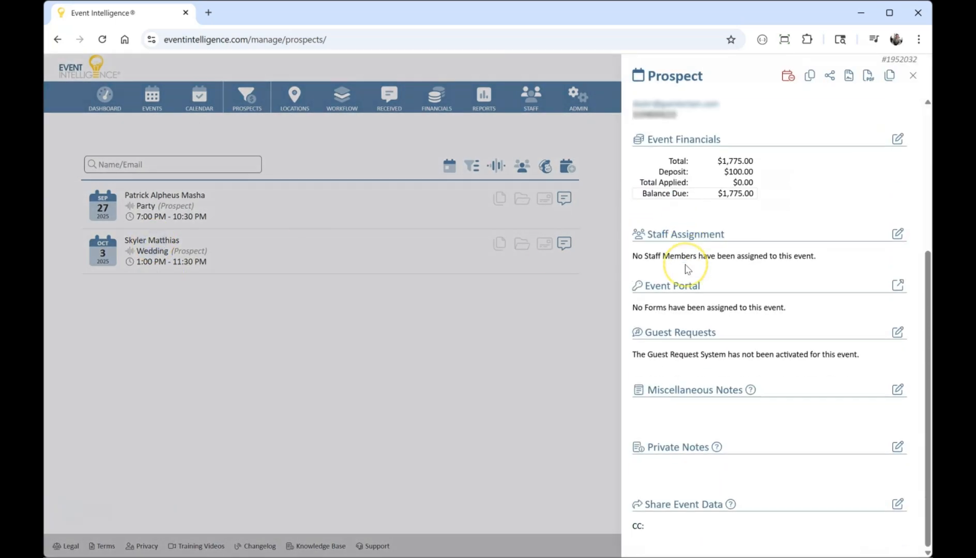
pyautogui.scroll(2, 687, 268)
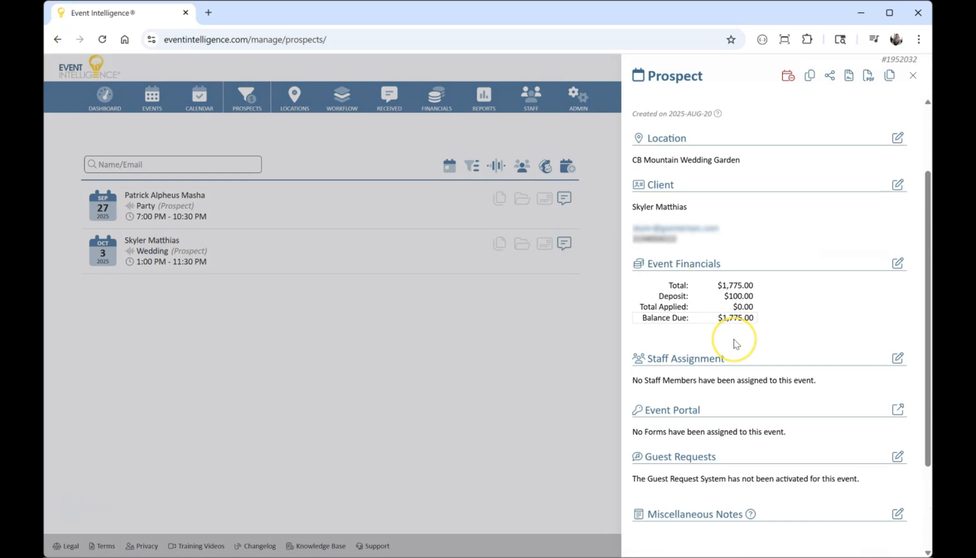
pyautogui.scroll(2, 736, 344)
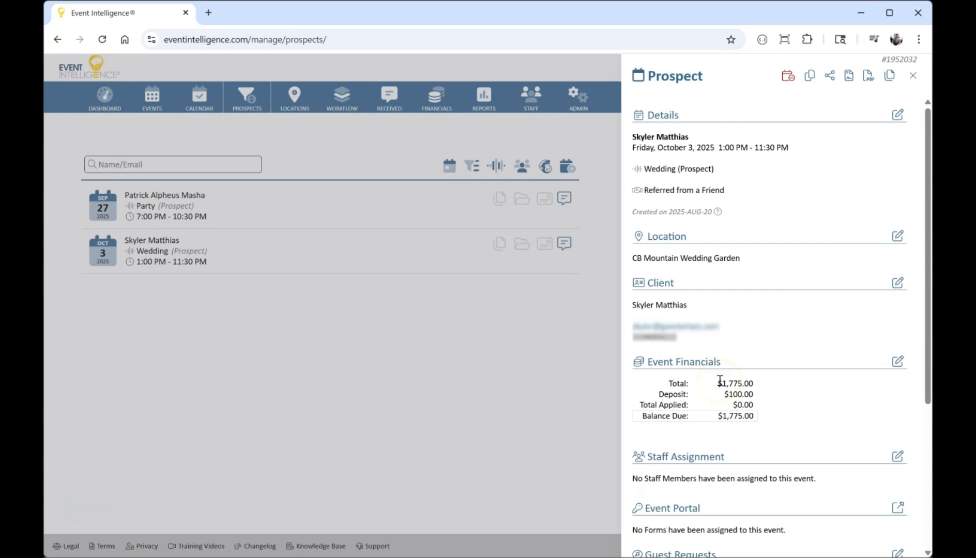
pyautogui.scroll(-4, 765, 311)
pyautogui.scroll(4, 750, 295)
pyautogui.click(913, 76)
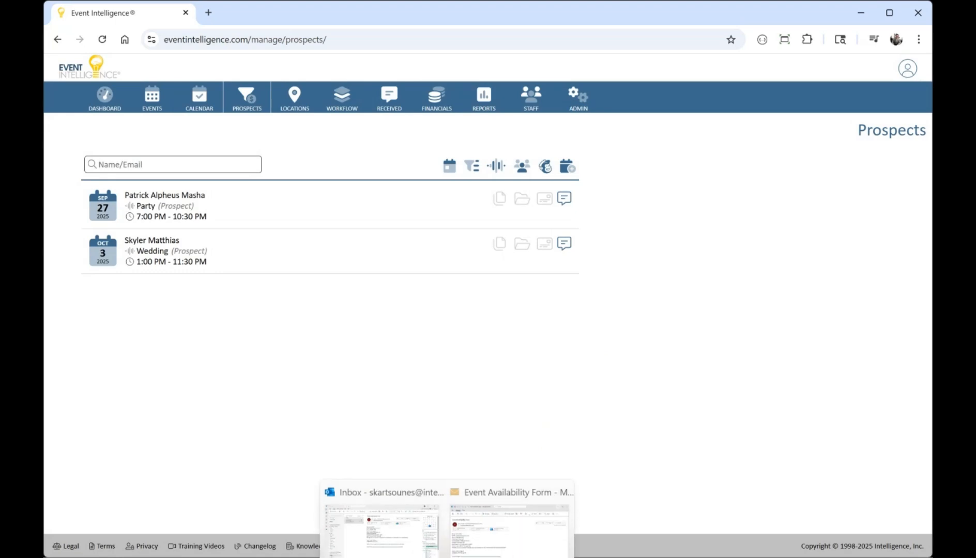
# Switch to the Event Availability Form email in Outlook and create a prospect from its Create Prospect link
pyautogui.click(492, 542)
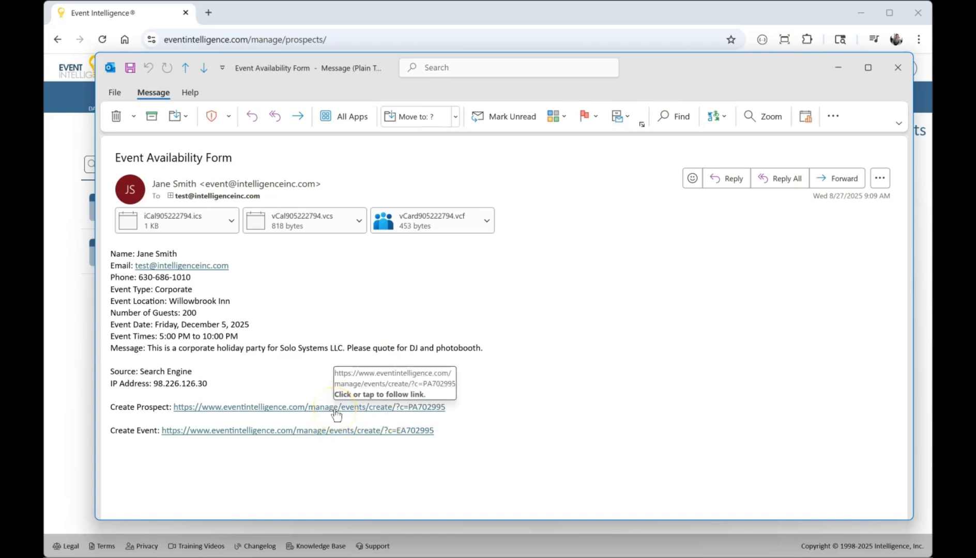
pyautogui.moveTo(381, 82); pyautogui.dragTo(380, 82)
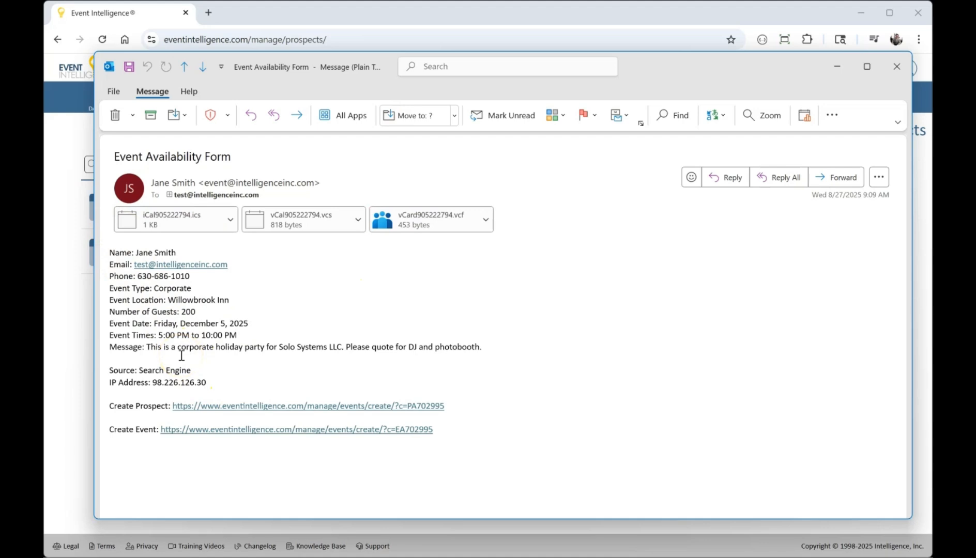
pyautogui.click(217, 406)
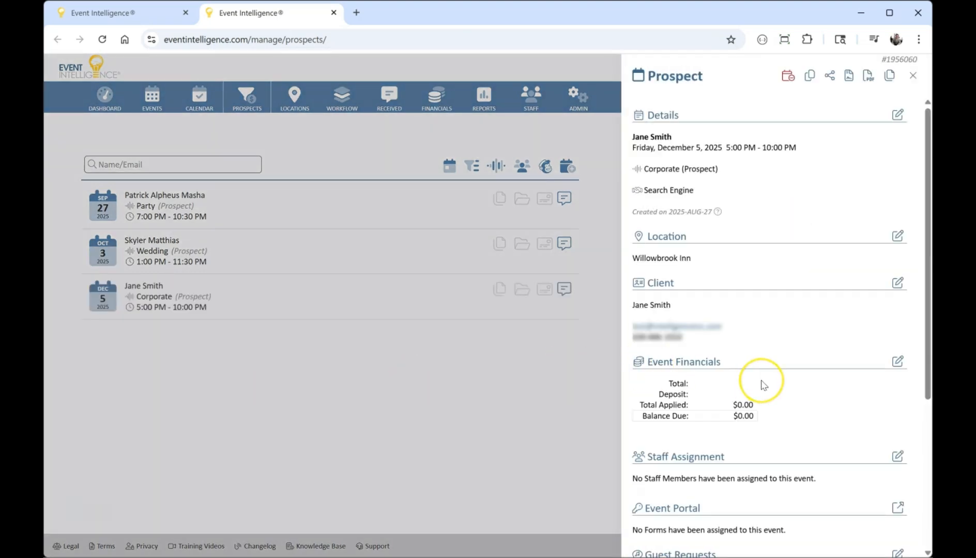
# Review the new corporate prospect's record down to its notes, and view the editable location fields without changing them
pyautogui.scroll(-5, 762, 383)
pyautogui.scroll(5, 762, 383)
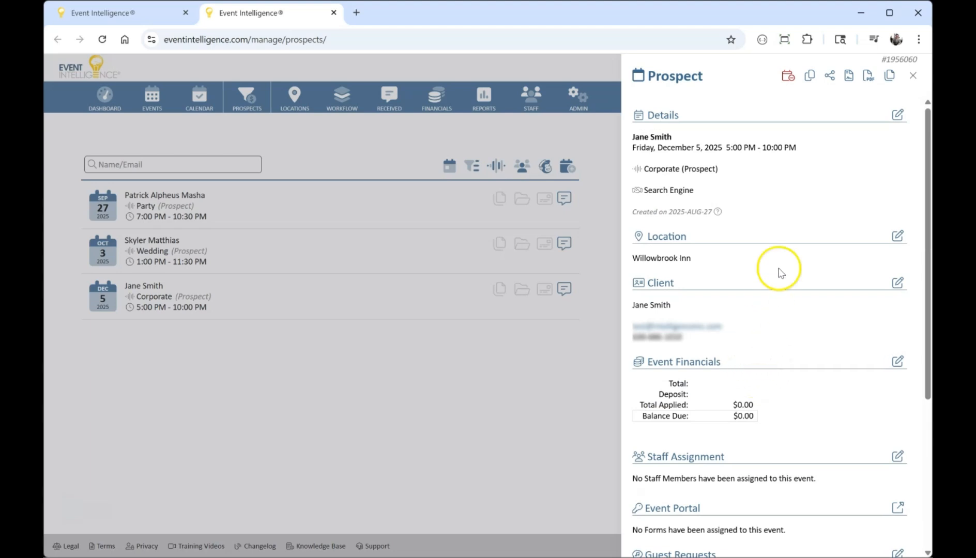
pyautogui.scroll(-4, 784, 294)
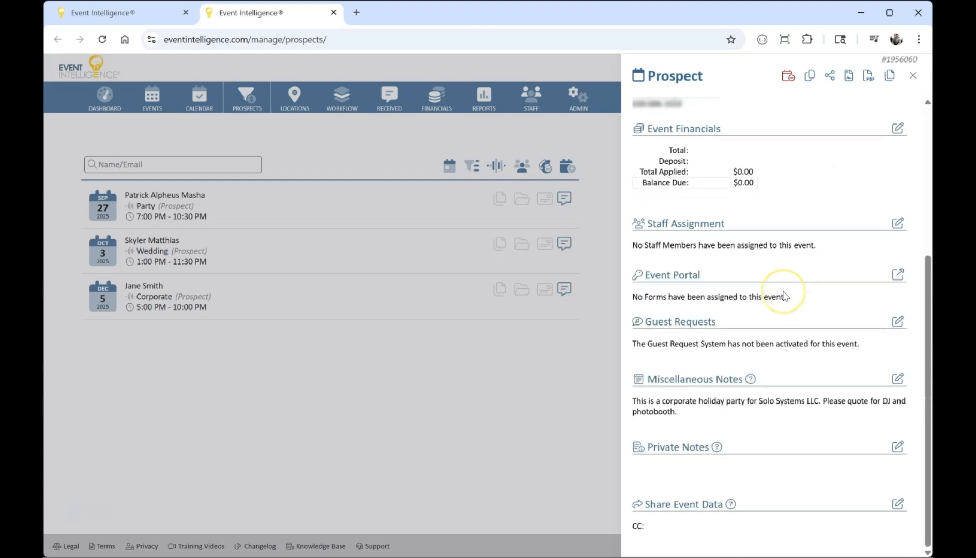
pyautogui.scroll(4, 784, 296)
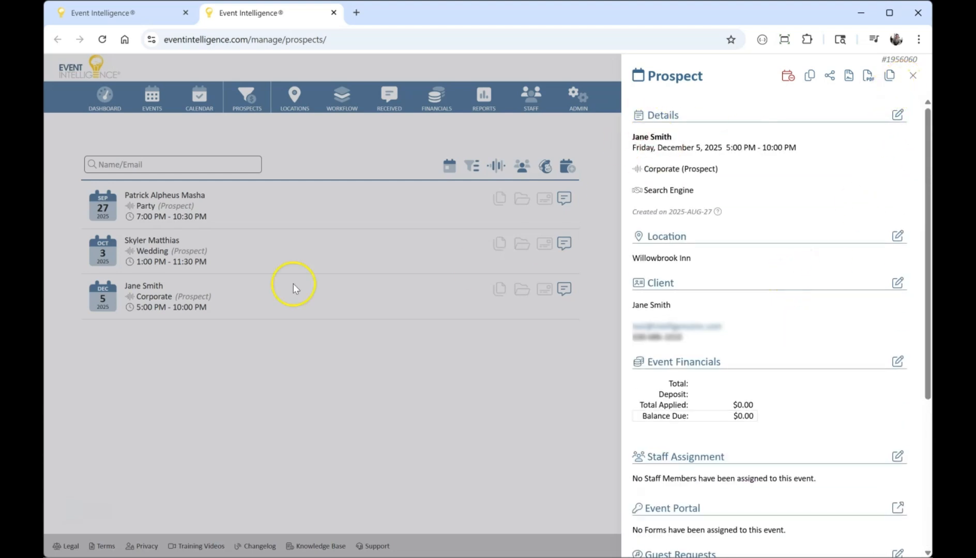
pyautogui.scroll(-5, 742, 351)
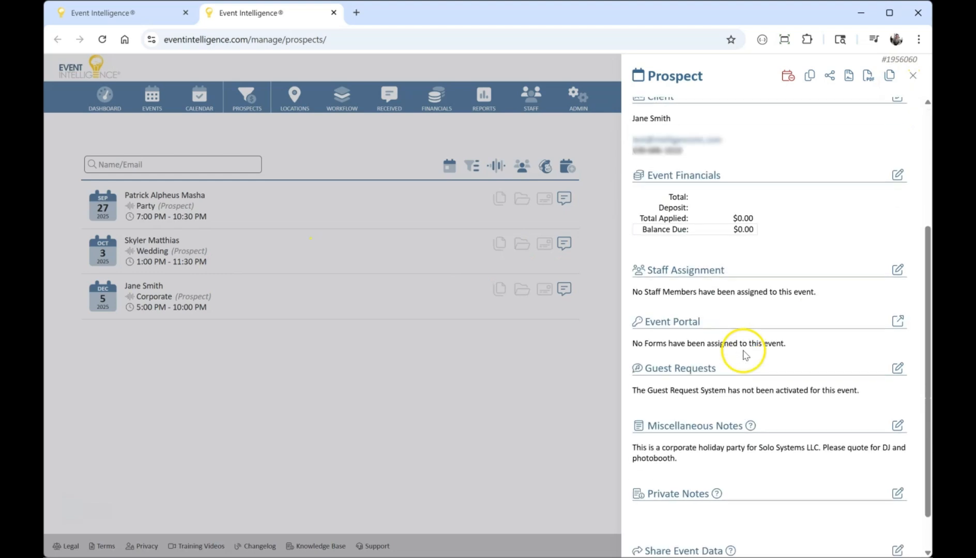
pyautogui.scroll(5, 753, 361)
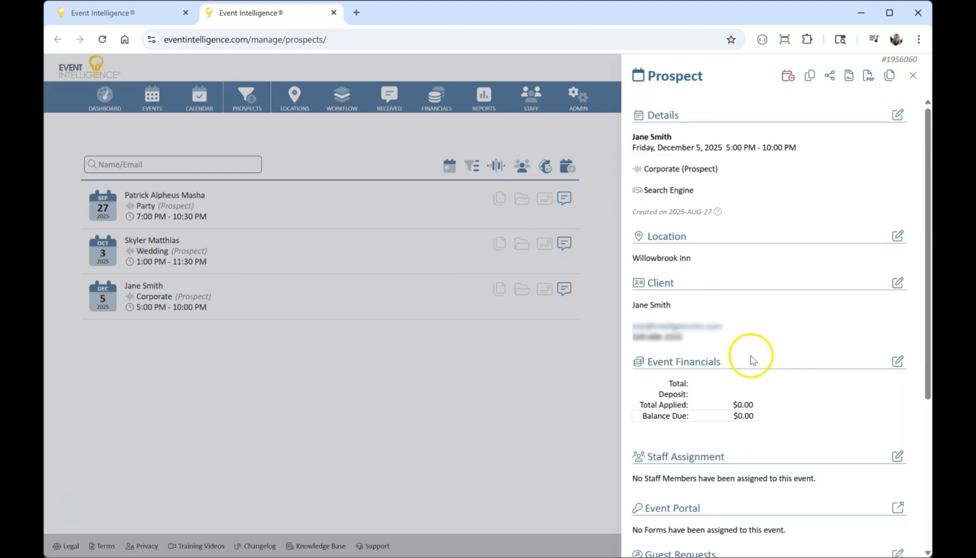
pyautogui.click(898, 236)
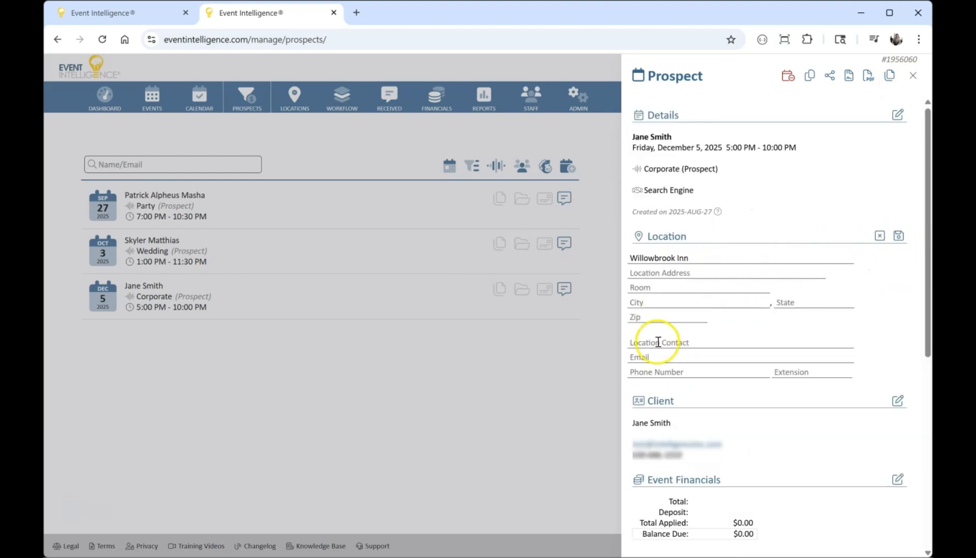
pyautogui.click(880, 237)
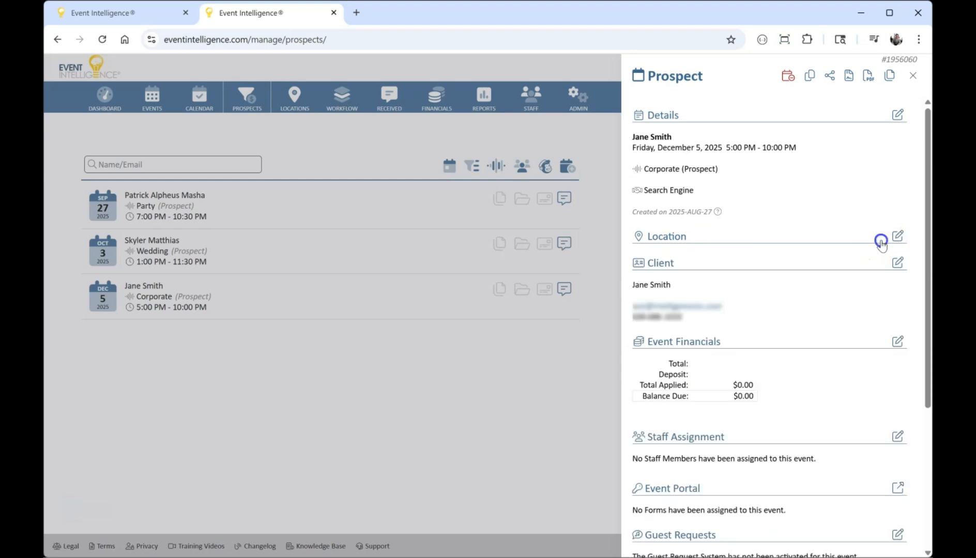
# Delete the December 5, 2025 corporate prospect created from the email
pyautogui.click(788, 78)
pyautogui.click(879, 148)
pyautogui.click(596, 116)
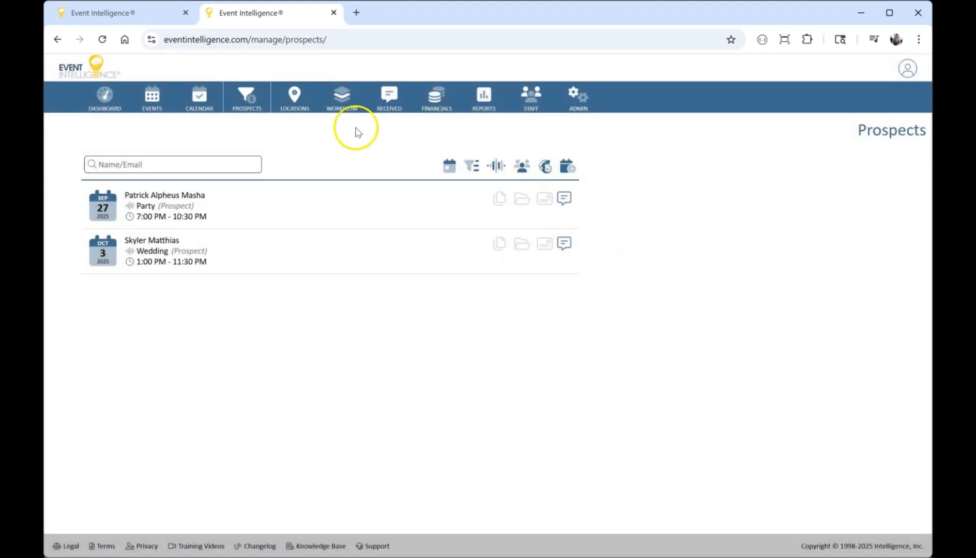
# View the Availability Checker submission received on 2025-AUG-27 among the received web forms, and close it
pyautogui.click(385, 104)
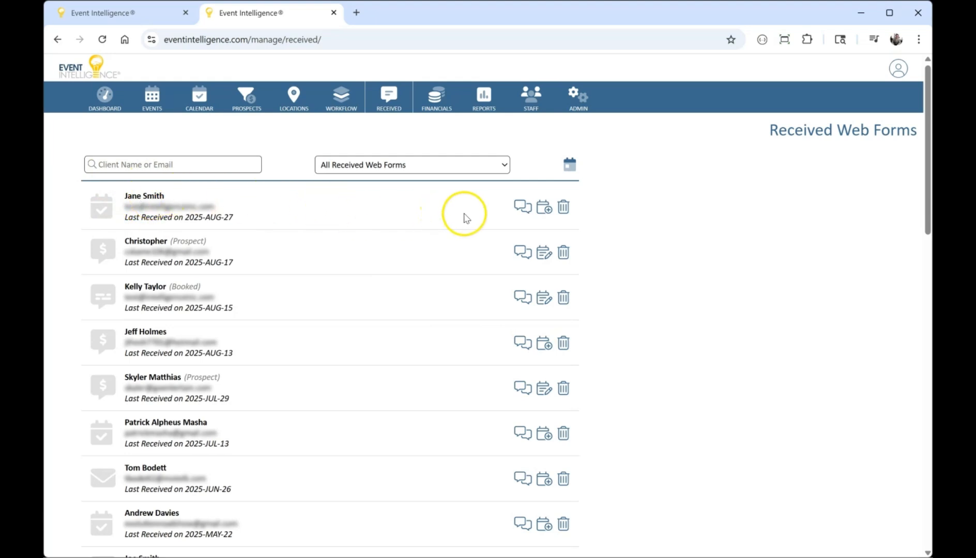
pyautogui.click(150, 195)
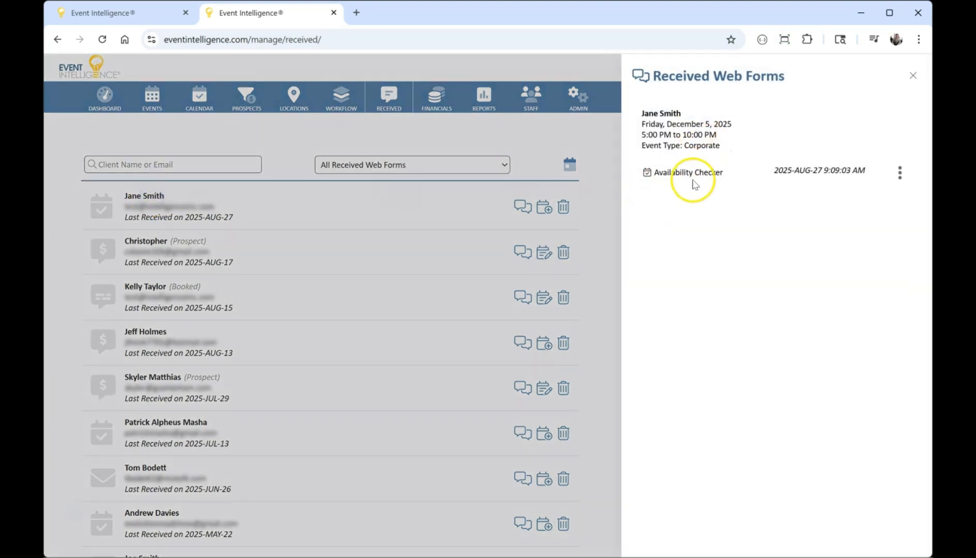
pyautogui.click(675, 174)
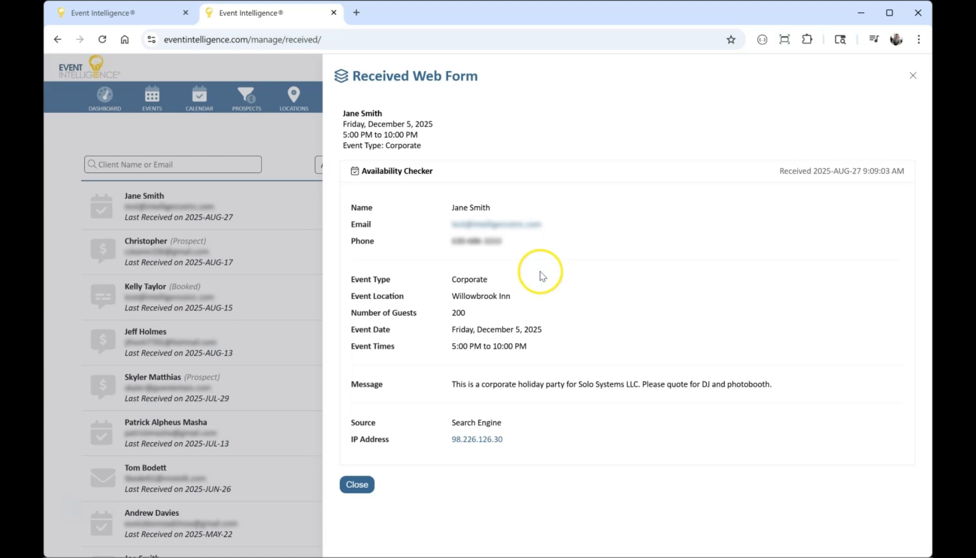
pyautogui.click(357, 484)
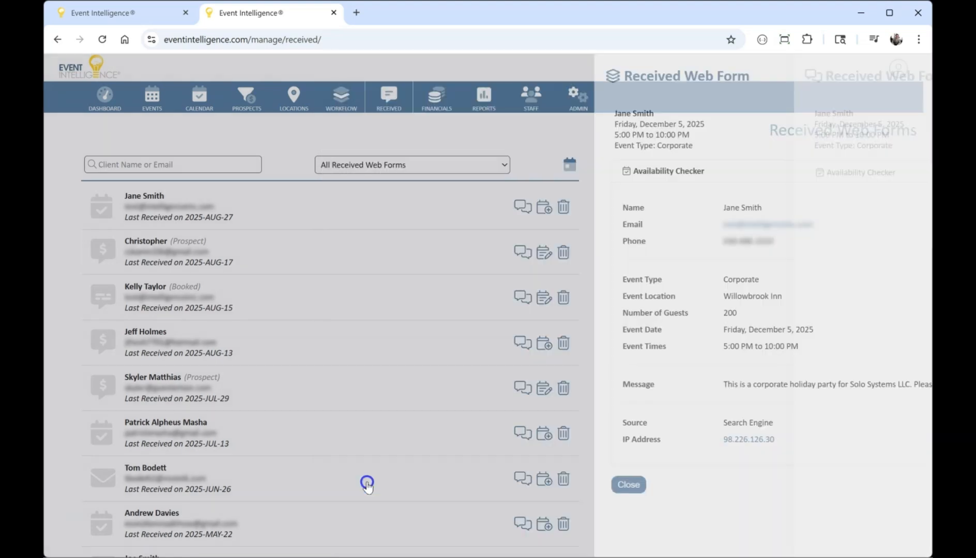
pyautogui.click(913, 76)
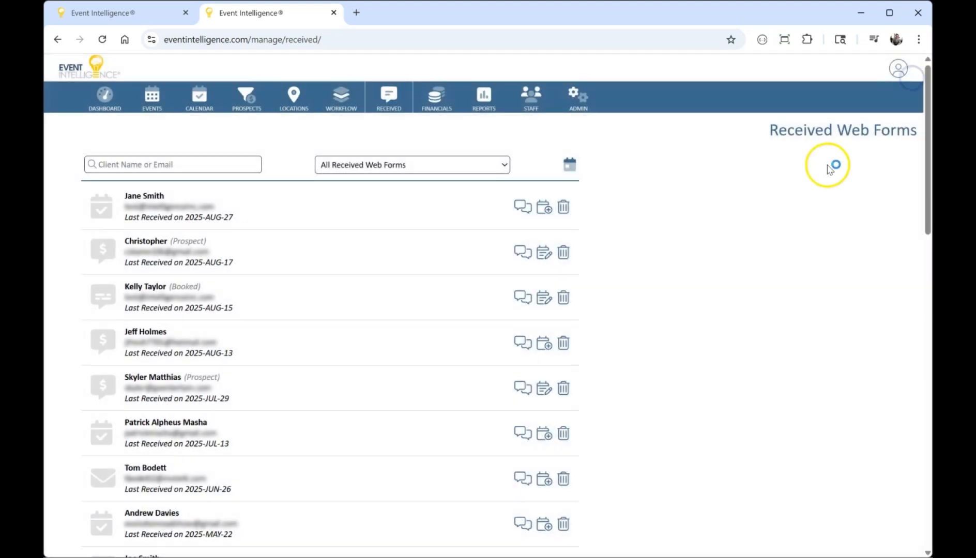
# Create a prospect from the web form received on 2025-AUG-27, review the copied details and notes, and close the record
pyautogui.click(547, 214)
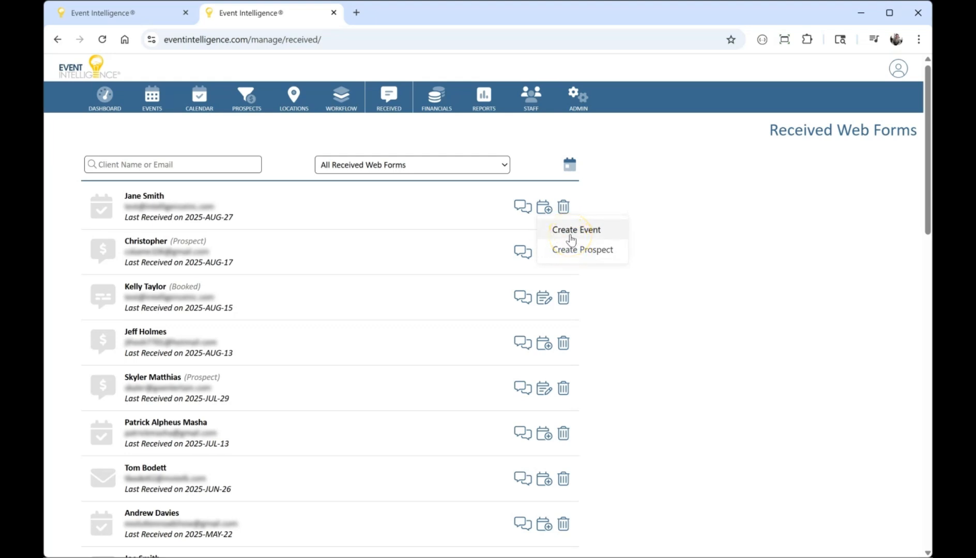
pyautogui.click(582, 253)
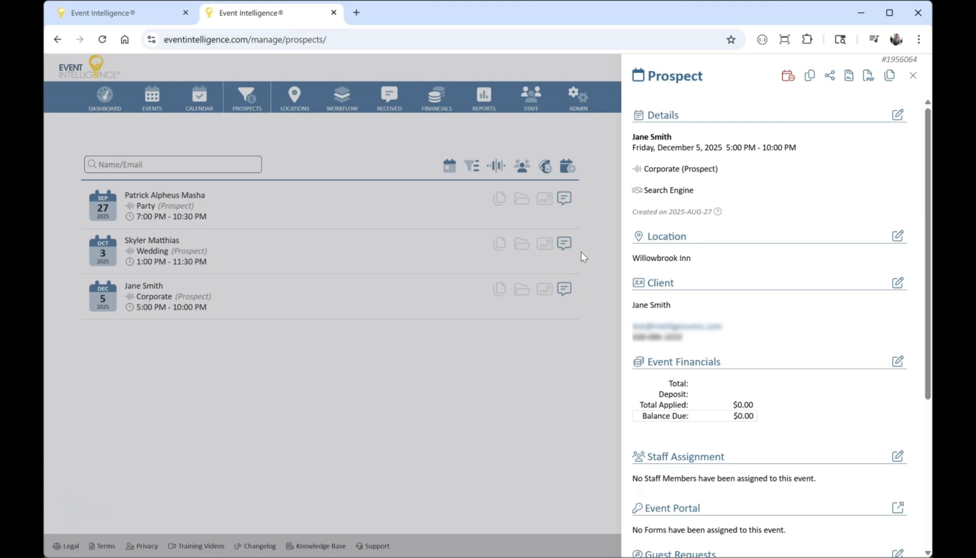
pyautogui.scroll(-5, 809, 263)
pyautogui.scroll(5, 811, 264)
pyautogui.scroll(-4, 751, 333)
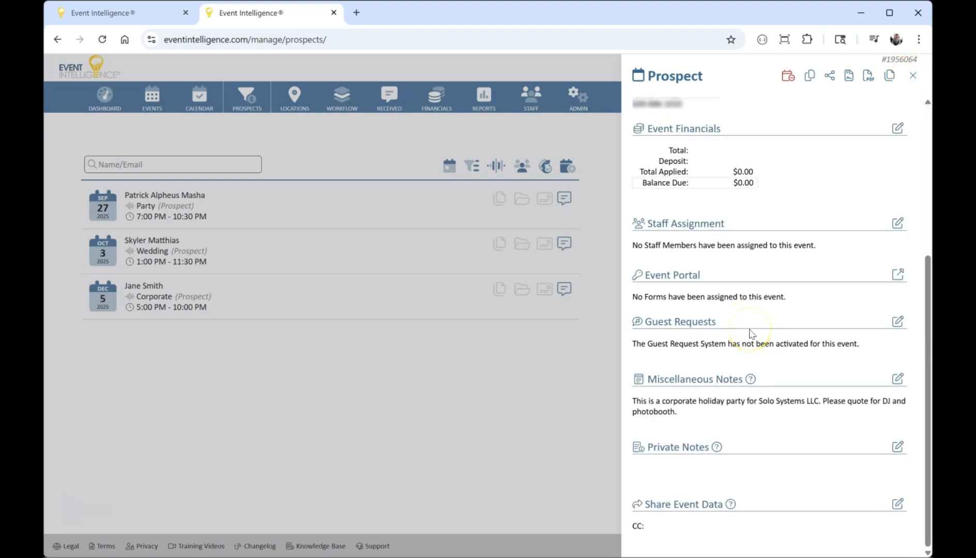
pyautogui.scroll(5, 751, 333)
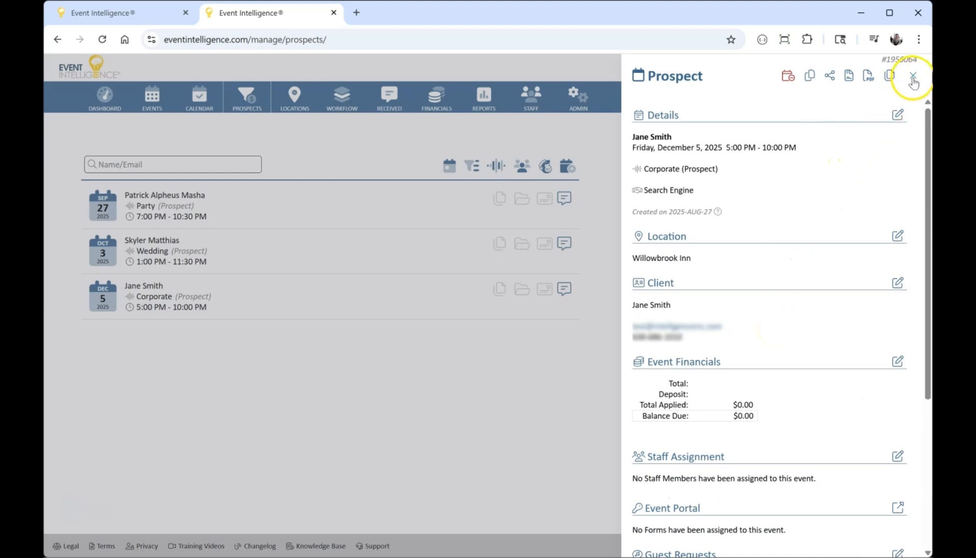
pyautogui.scroll(-3, 796, 362)
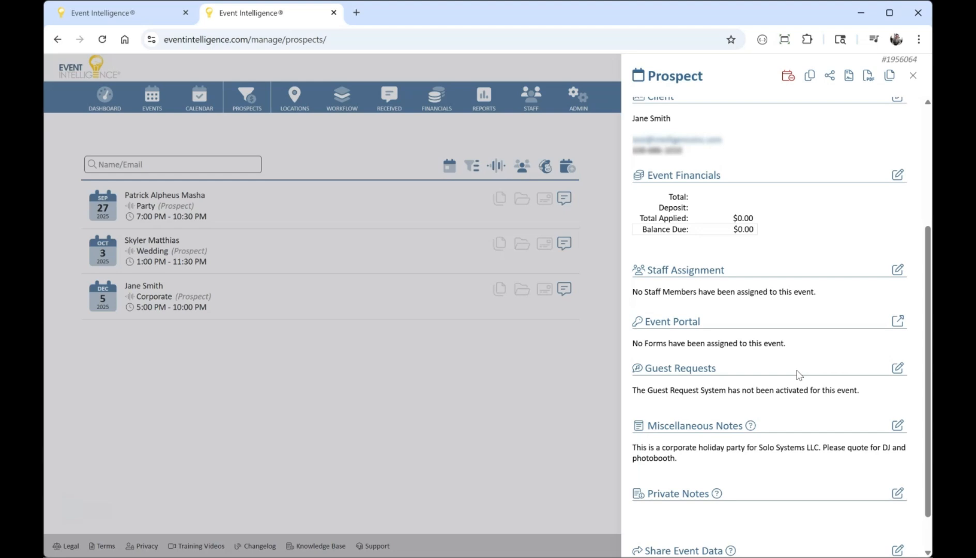
pyautogui.click(913, 78)
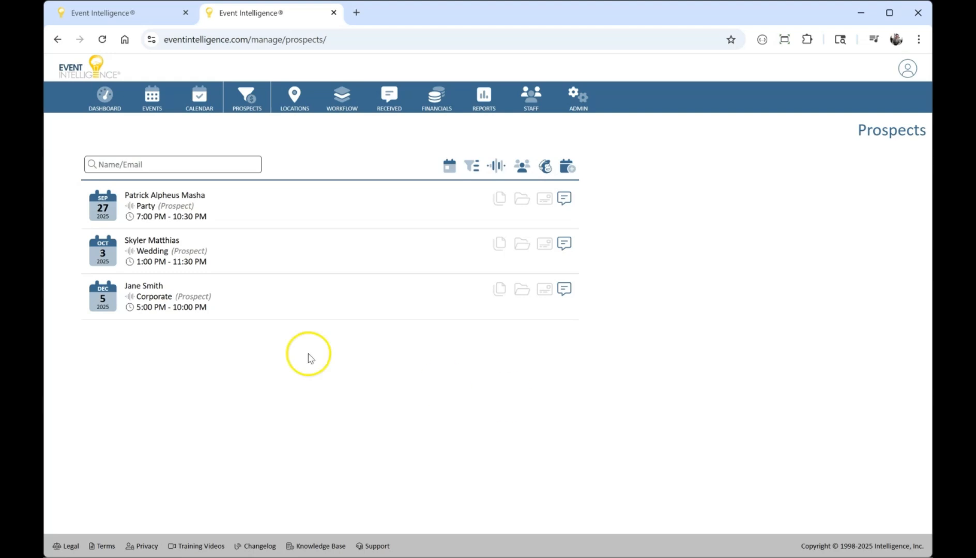
# Set the event status of the December 5, 2025 corporate prospect to Pending, save the details and close the record
pyautogui.click(151, 293)
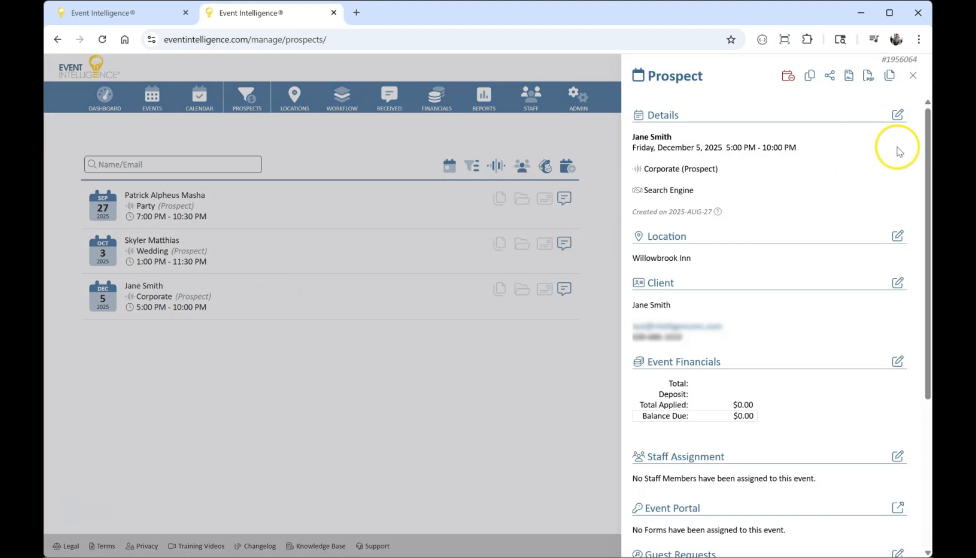
pyautogui.click(898, 117)
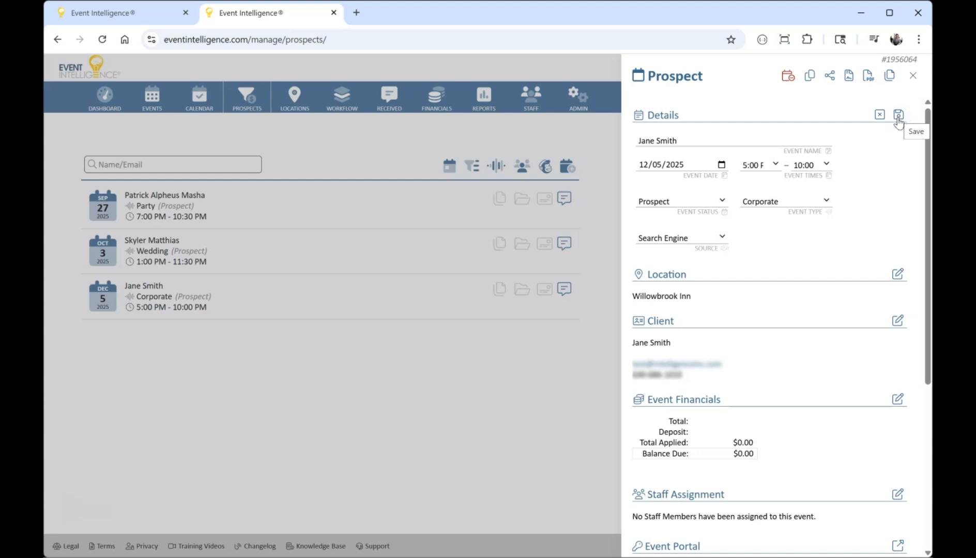
pyautogui.click(696, 200)
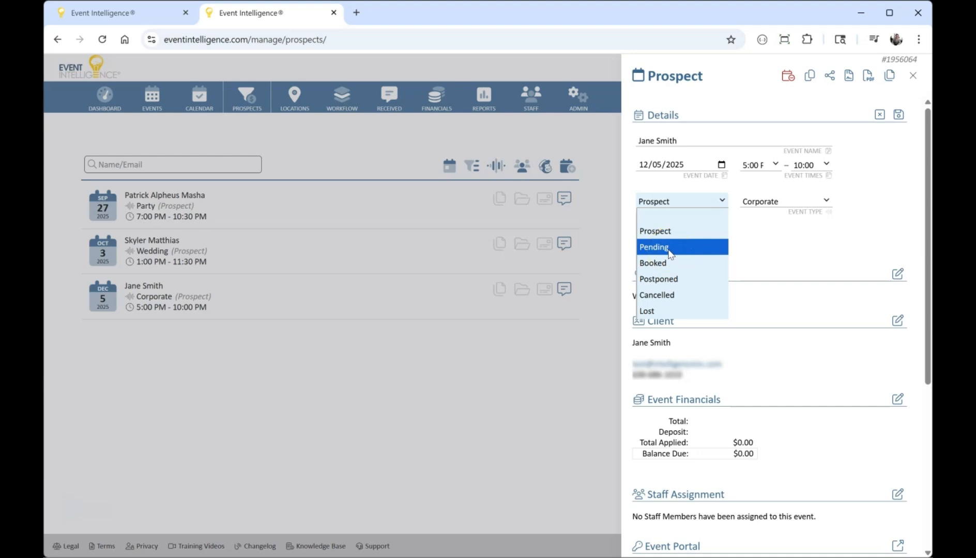
pyautogui.click(668, 250)
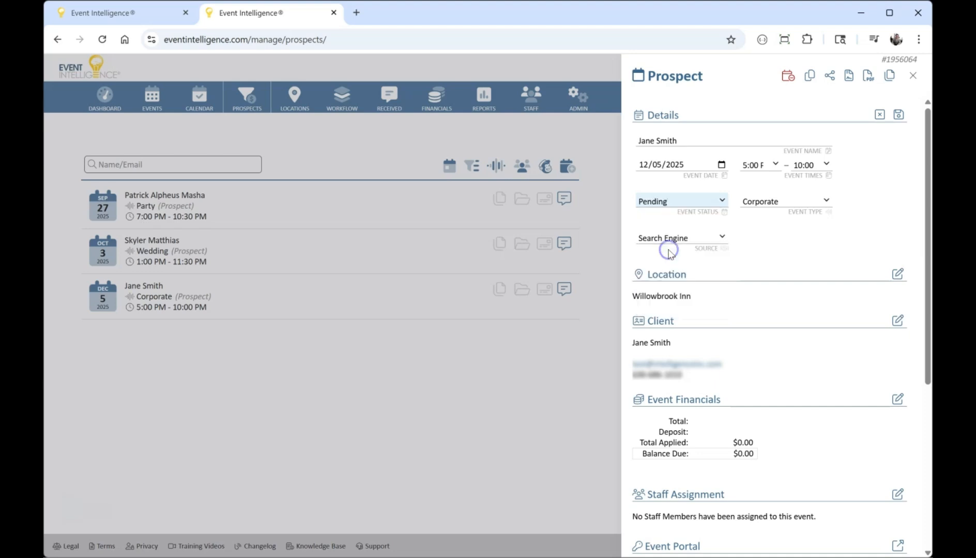
pyautogui.click(898, 115)
pyautogui.click(914, 76)
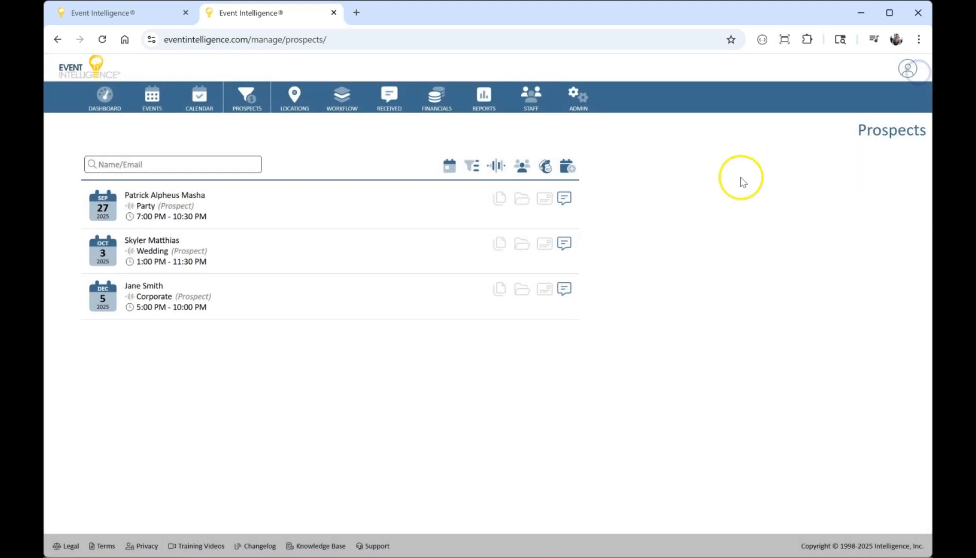
# Check the events list for the December 5, 2025 corporate event, and return to the prospects list
pyautogui.click(161, 103)
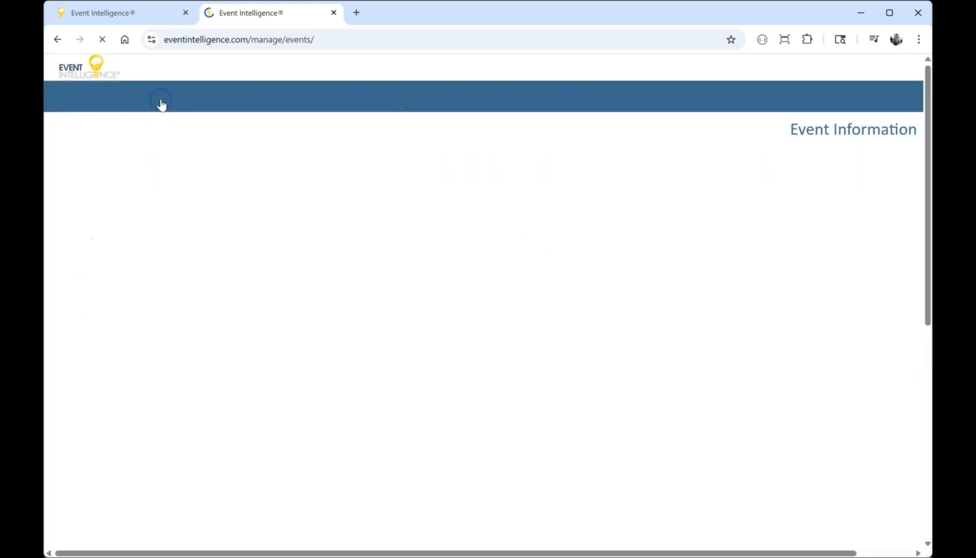
pyautogui.scroll(-1, 303, 267)
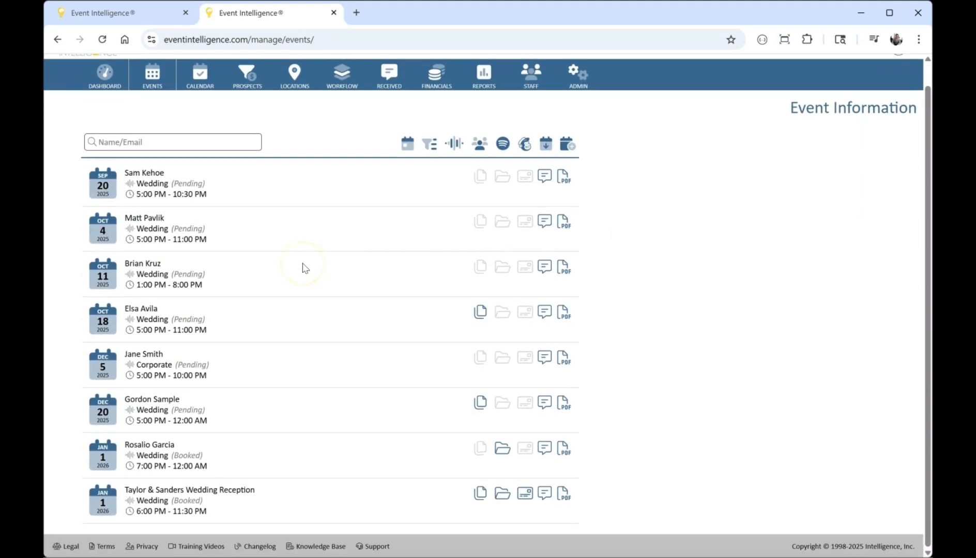
pyautogui.click(252, 75)
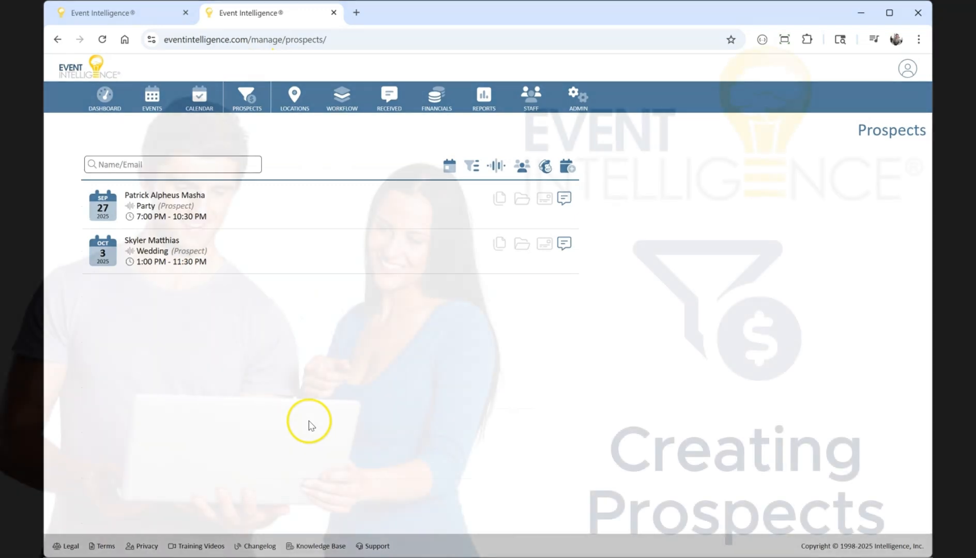